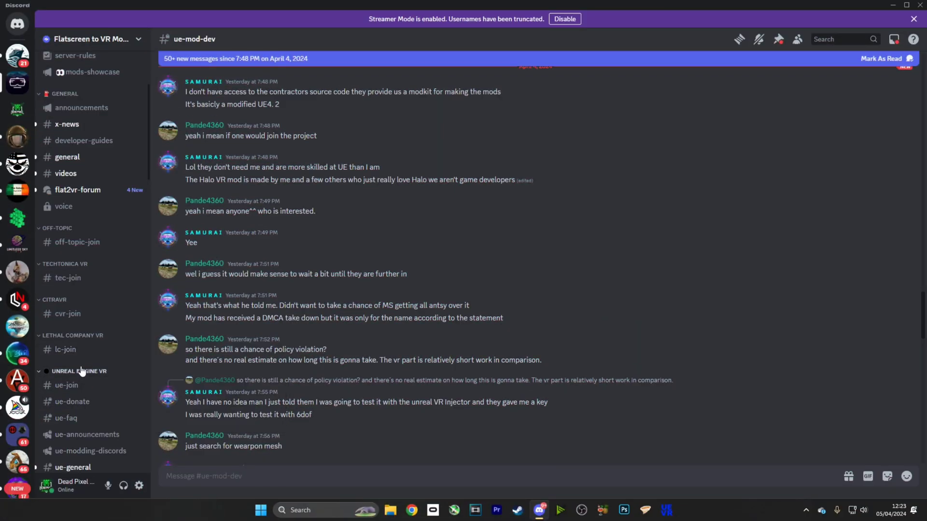
Step: Search Discord's ue-games forum for 'ground' to find the Ground Branch post
scroll(82, 371, down, 4)
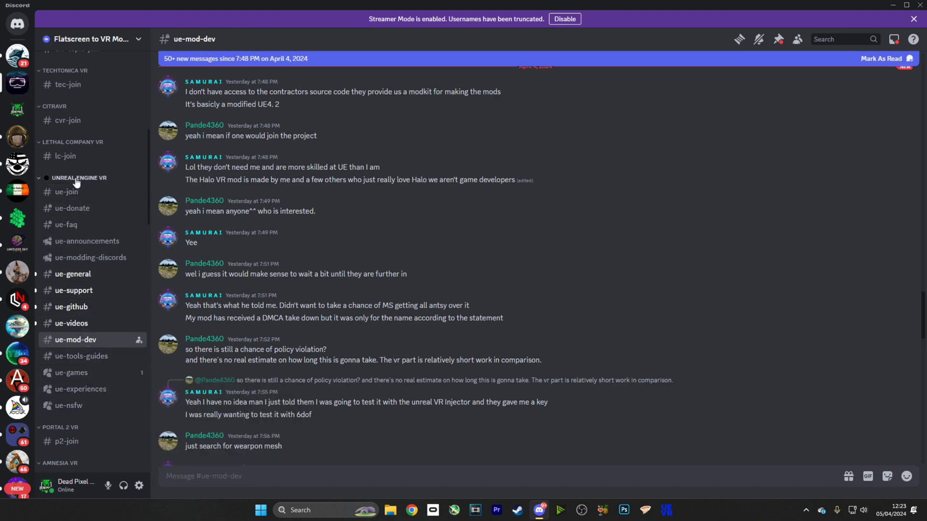
click(85, 376)
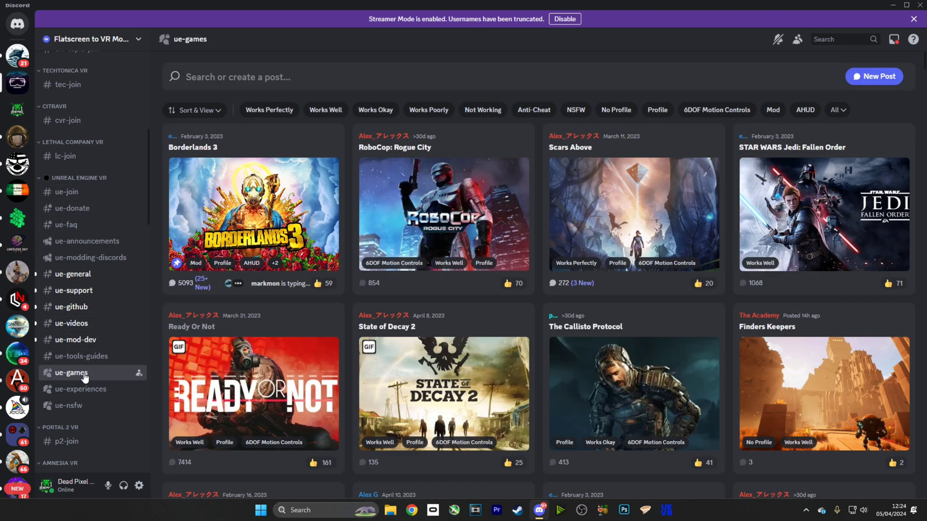
click(251, 79)
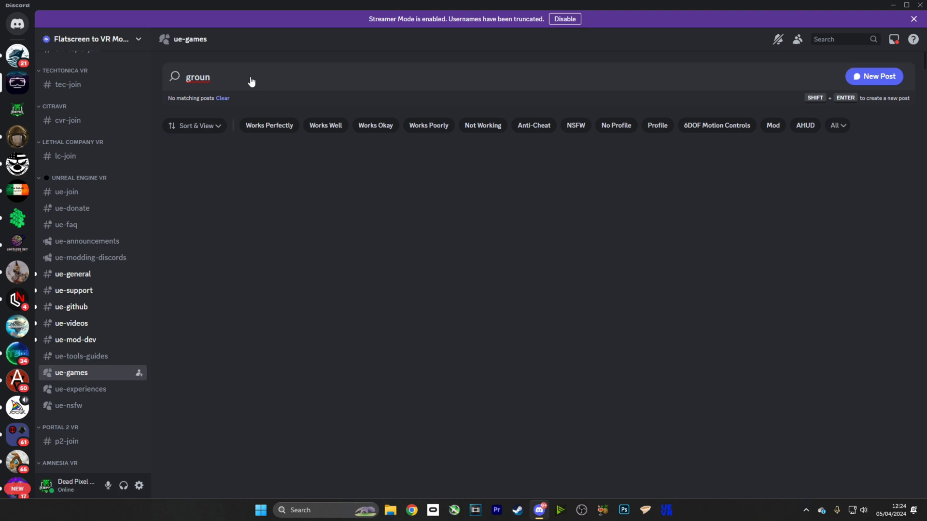
text(ground)
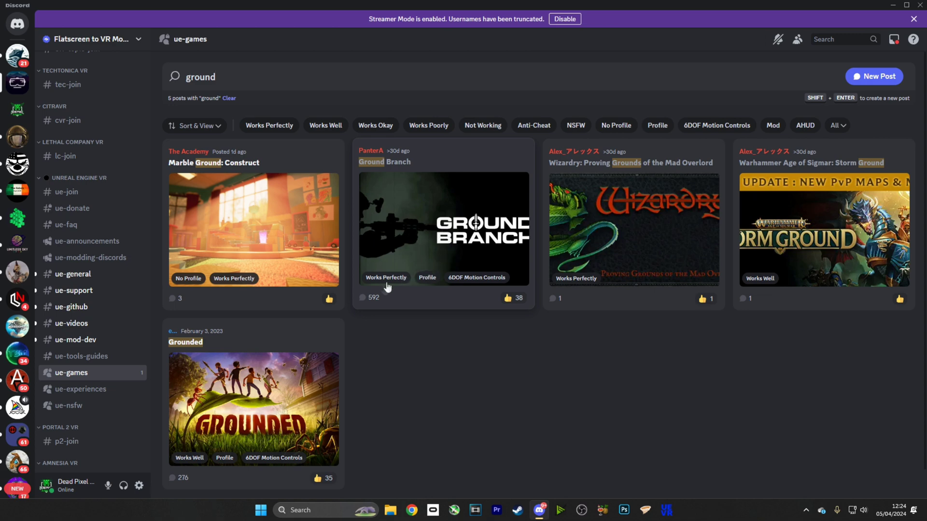
Step: Download the pinned GroundBranch-Win64-Shipping.zip profile from the Ground Branch post in full view
click(443, 235)
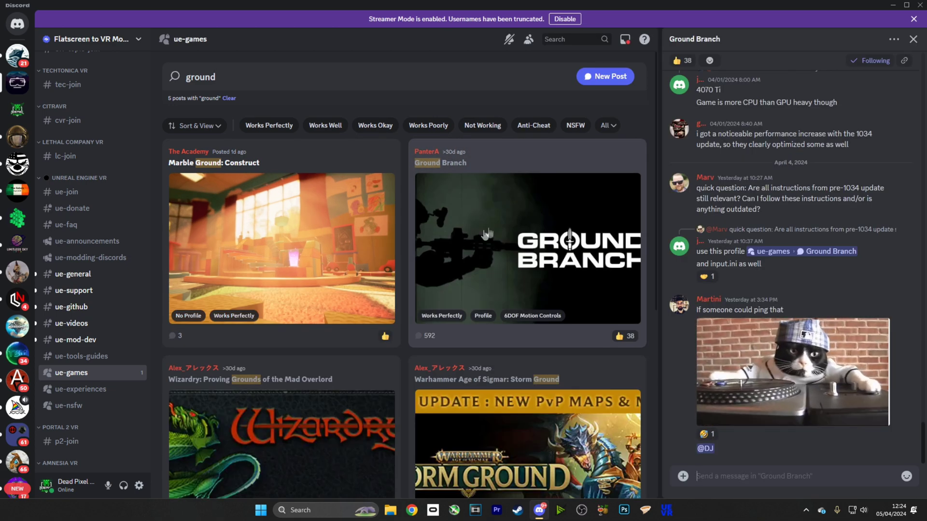
click(894, 42)
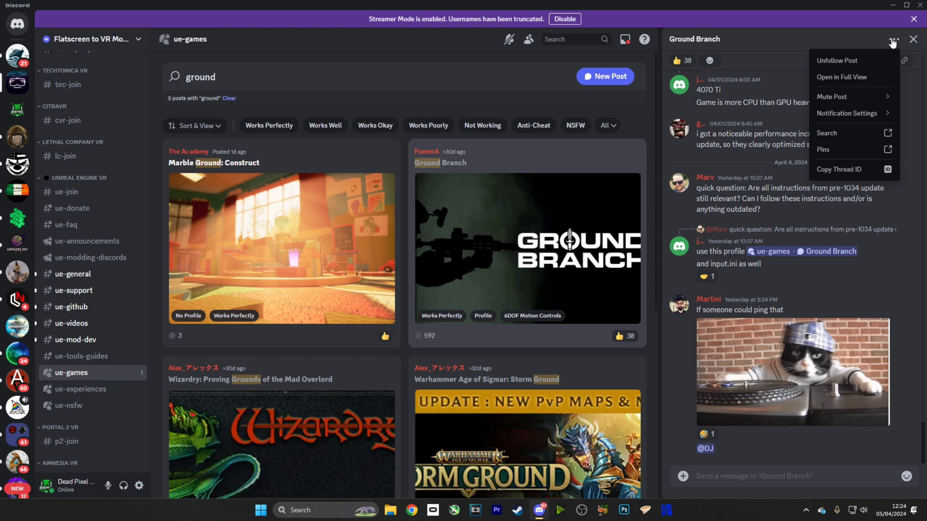
click(828, 150)
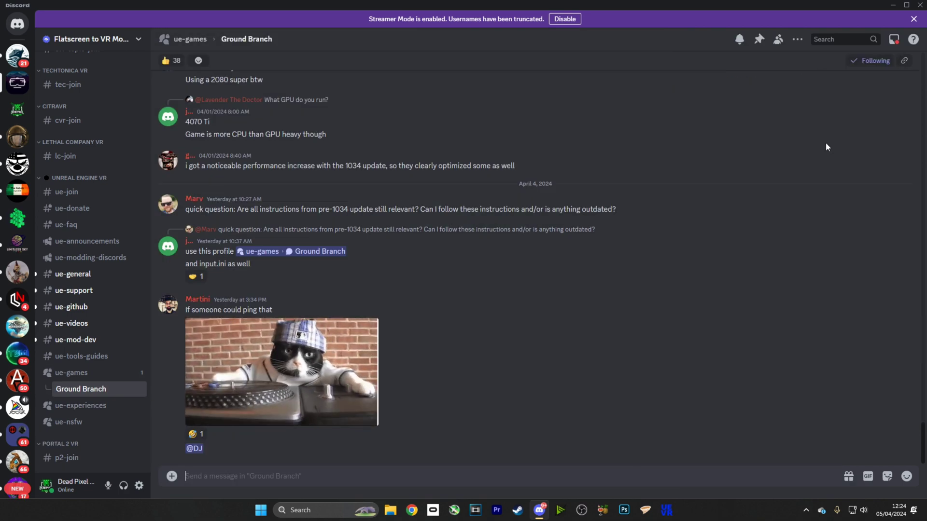
click(758, 39)
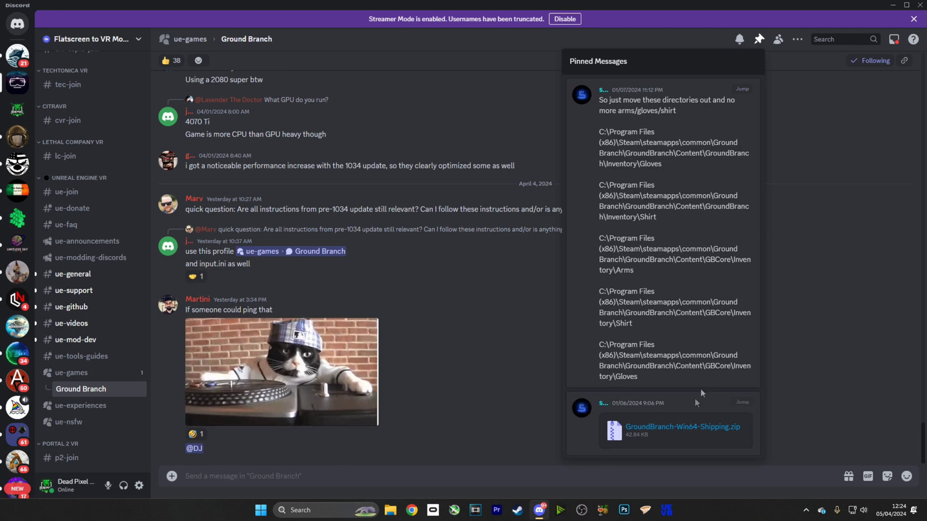
click(695, 427)
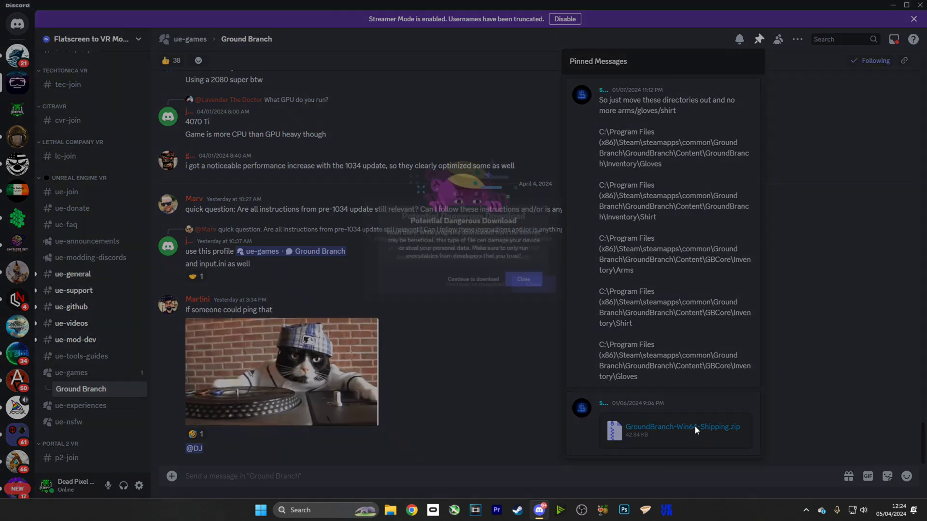
click(484, 287)
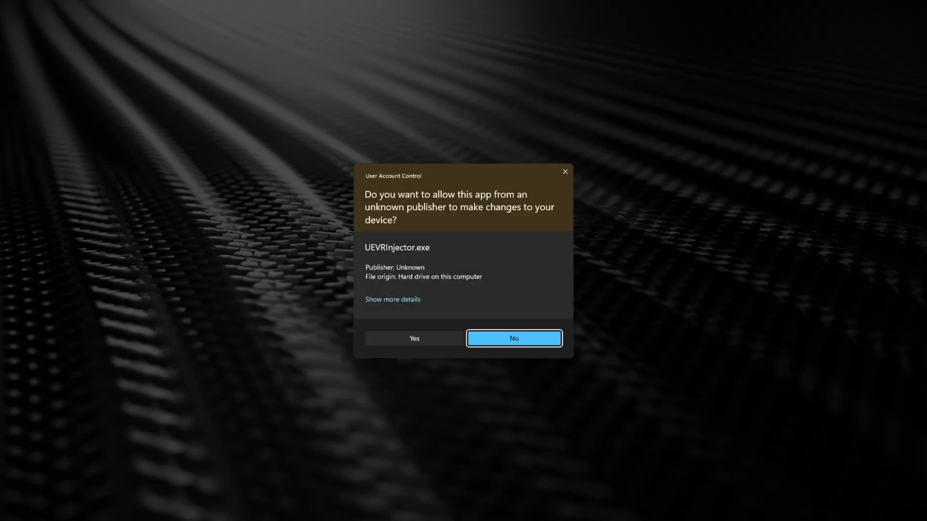
Step: Allow UEVRInjector.exe and import the GroundBranch-Win64-Shipping.zip profile from the Desktop
click(417, 340)
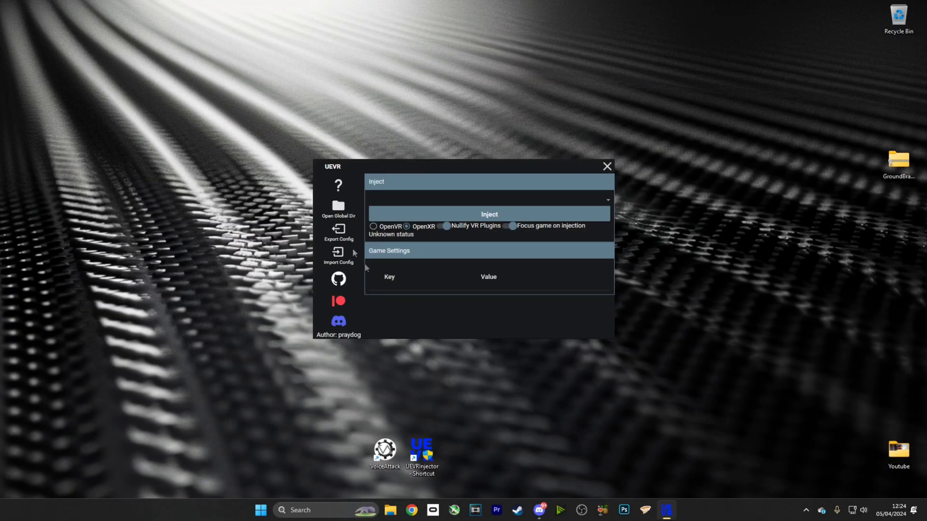
click(346, 258)
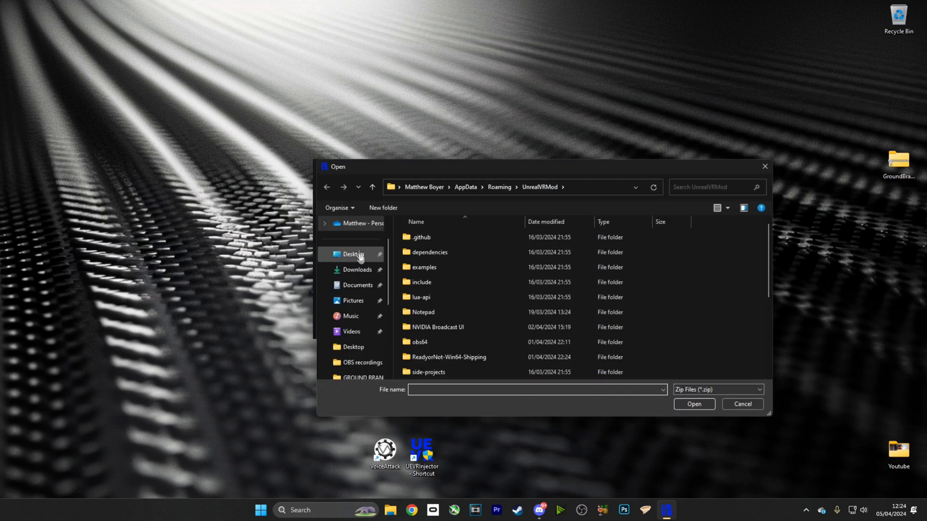
click(359, 254)
click(477, 246)
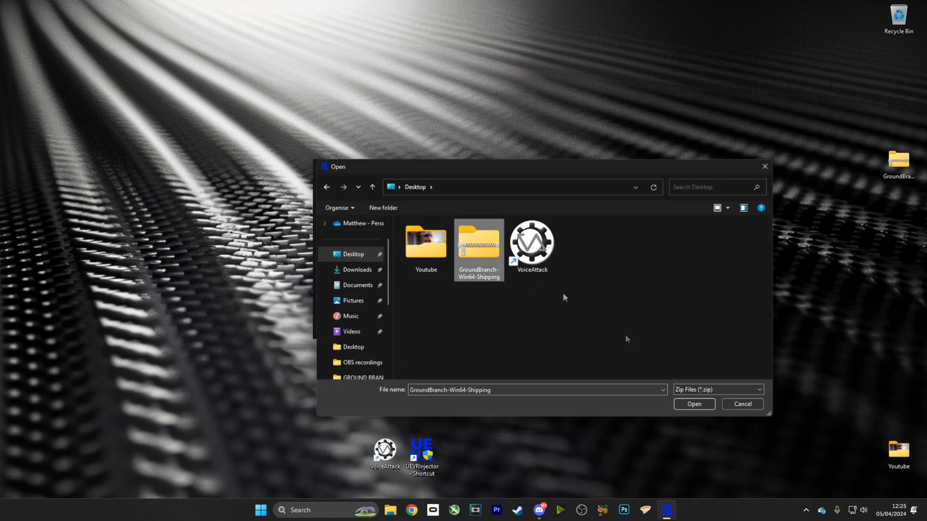
click(699, 405)
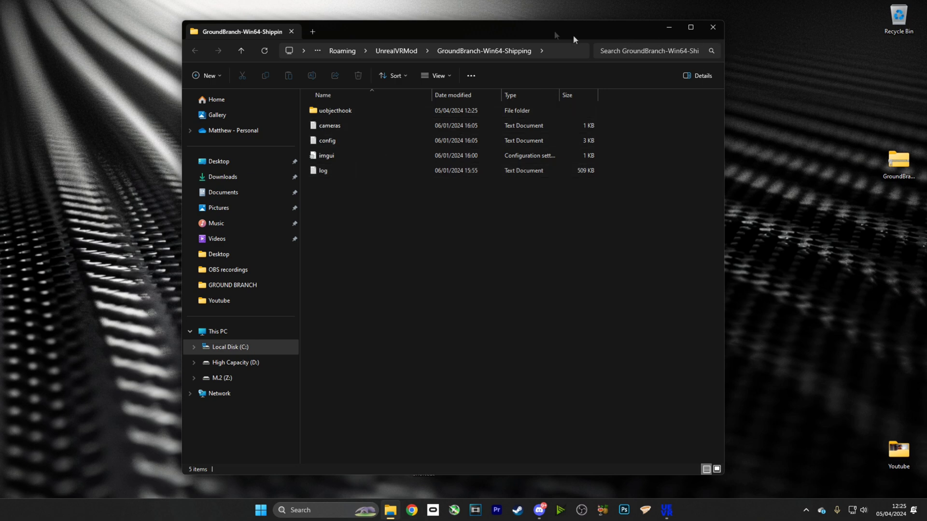
click(713, 28)
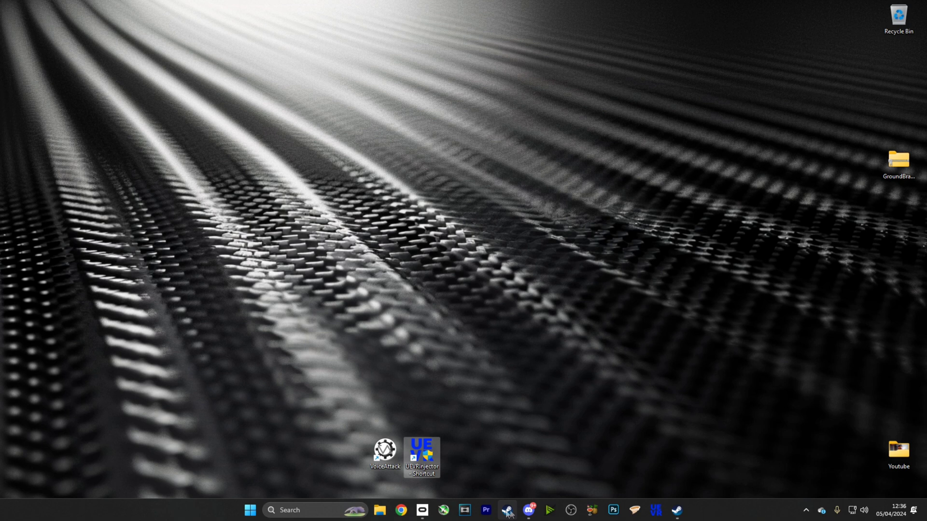
Step: Launch Ground Branch from the Steam Library with the standard 'Play GROUND BRANCH' option
click(507, 511)
click(225, 210)
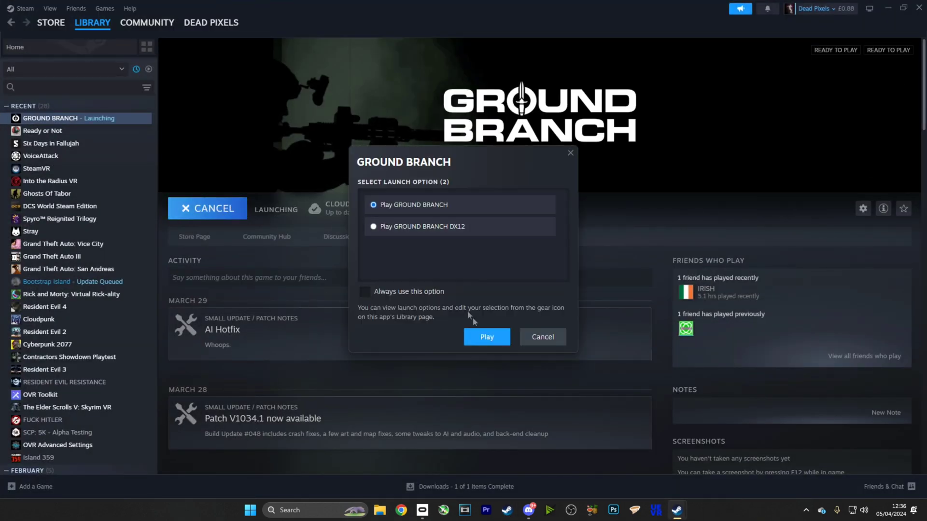
click(486, 337)
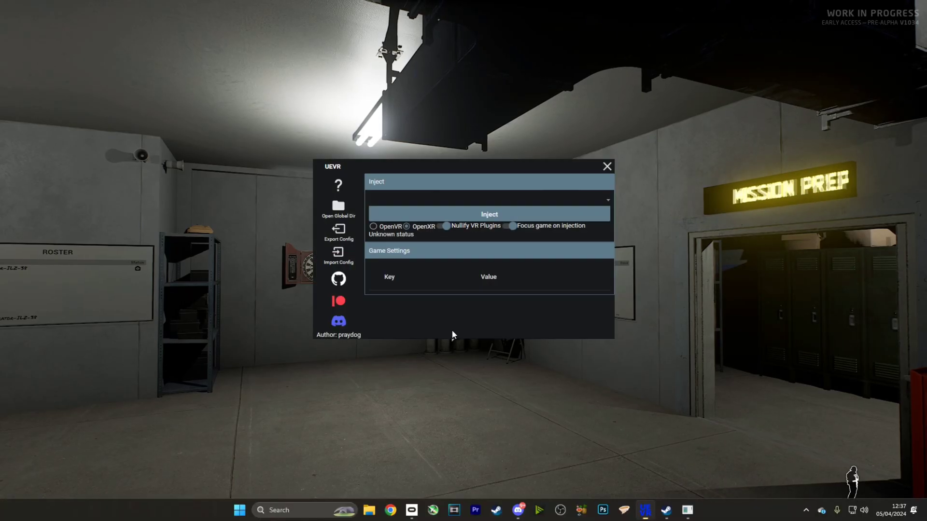
Step: Move the UEVR window up and inject into the GroundBranch-Win64-Shipping process
drag(438, 166, 489, 77)
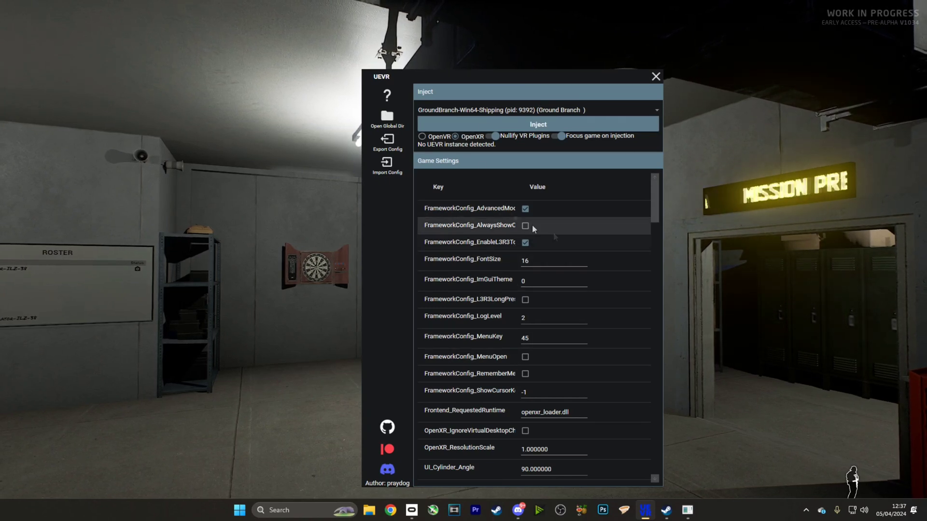
click(538, 124)
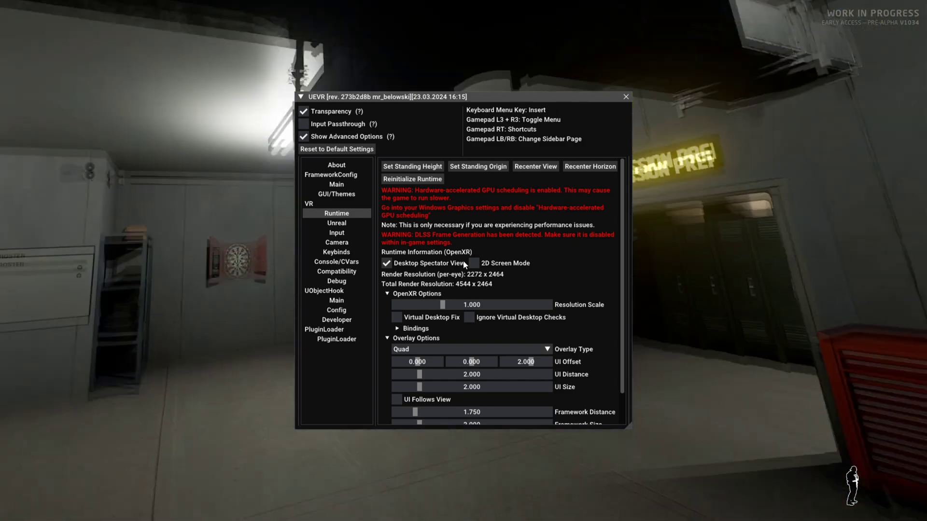
key(Insert)
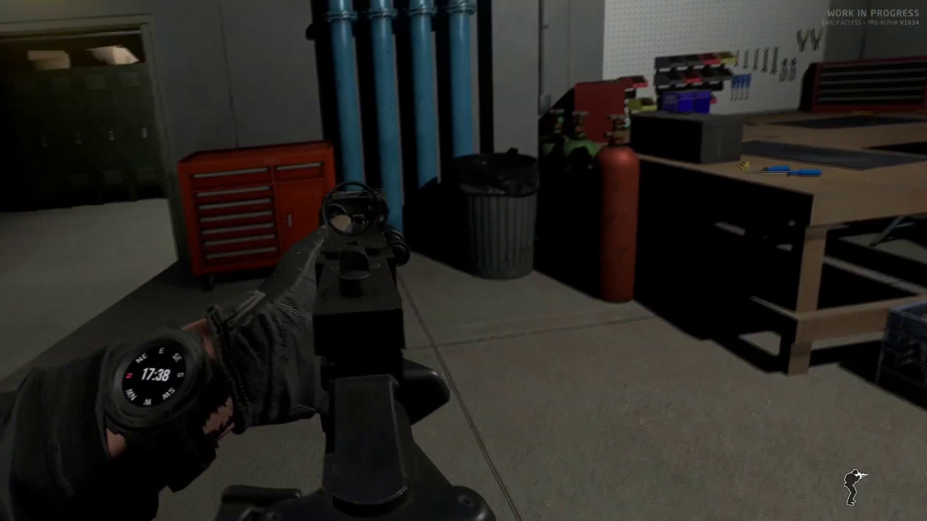
key(Insert)
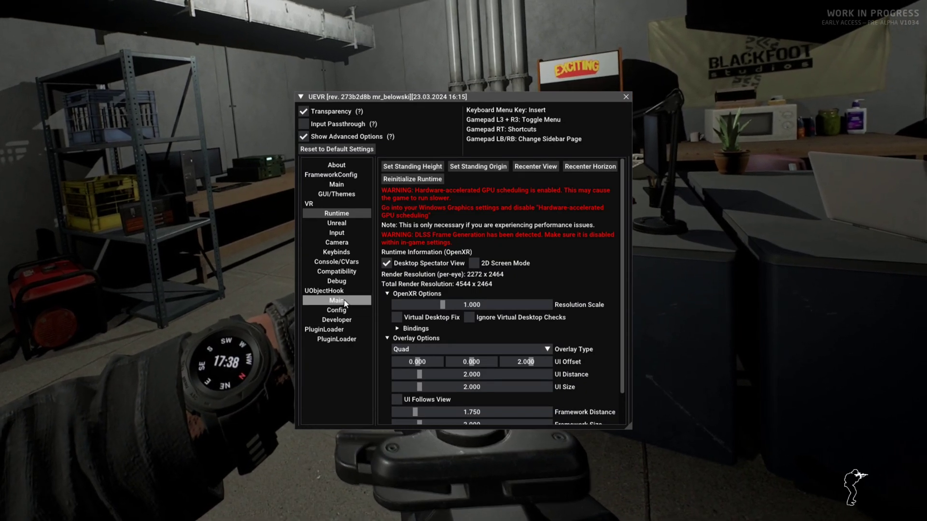
Step: Go to the UObjectHook Main page and toggle the UEVR menu off and on with Insert
click(344, 304)
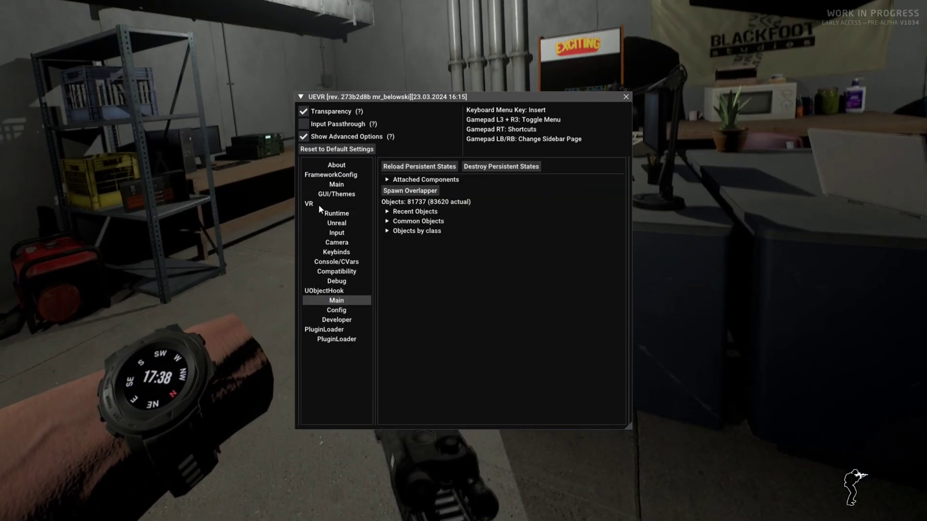
key(Insert)
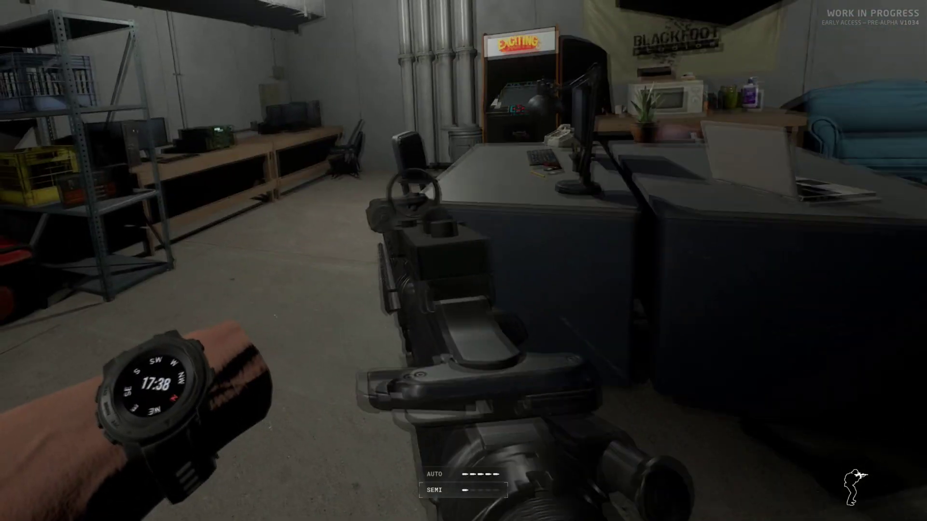
key(Insert)
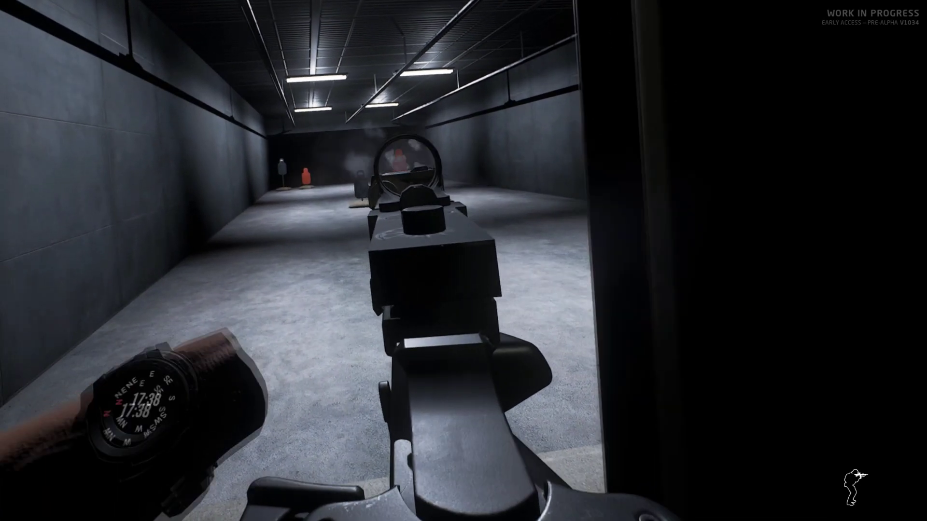
Step: Expand the Acknowledged Pawn and its Children list down to BP_WristWatch_Modular_C in UObjectHook
key(Insert)
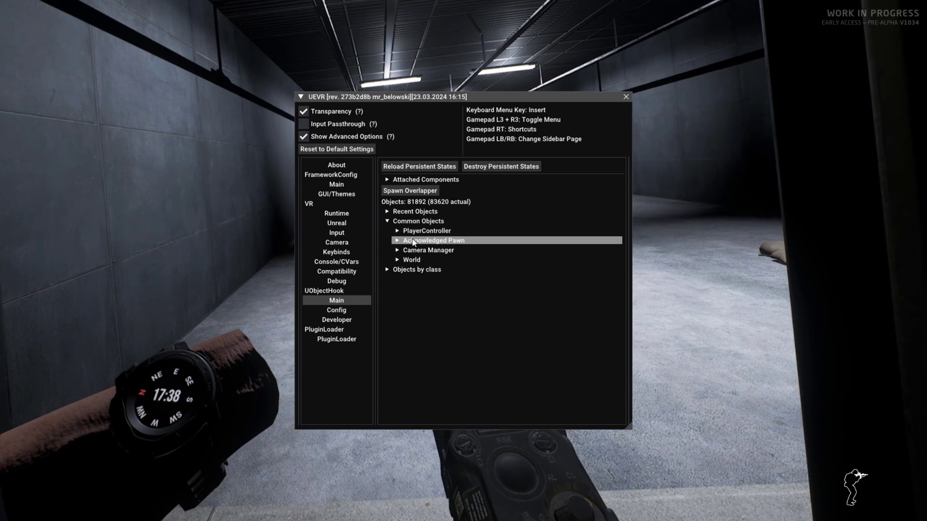
click(414, 241)
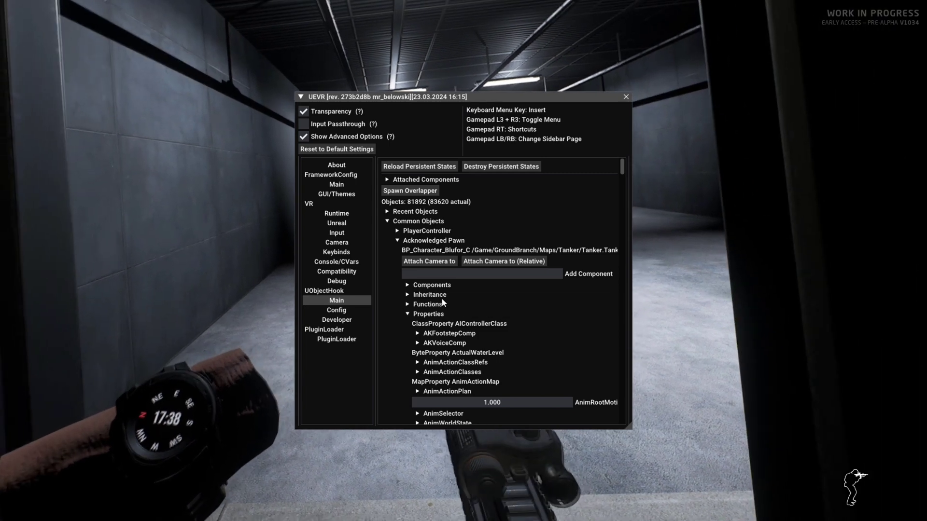
scroll(431, 330, down, 10)
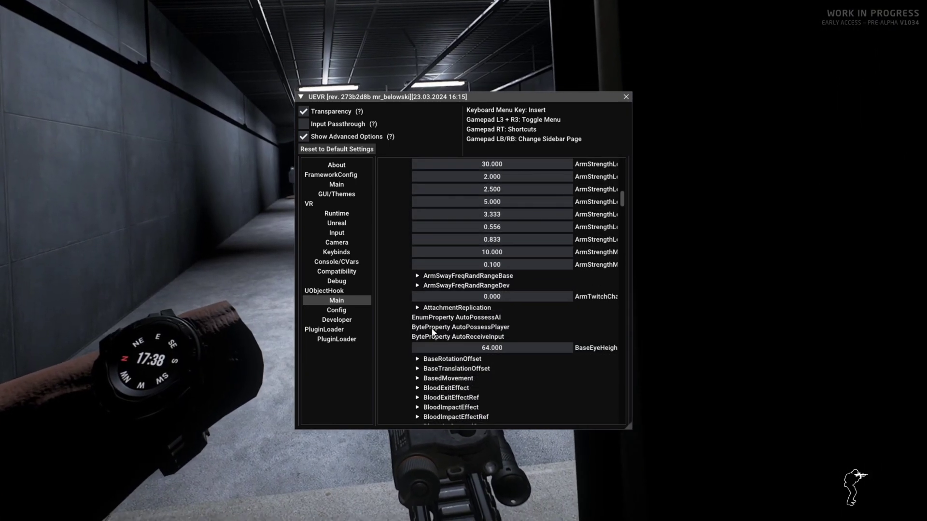
scroll(432, 331, down, 3)
scroll(433, 332, down, 6)
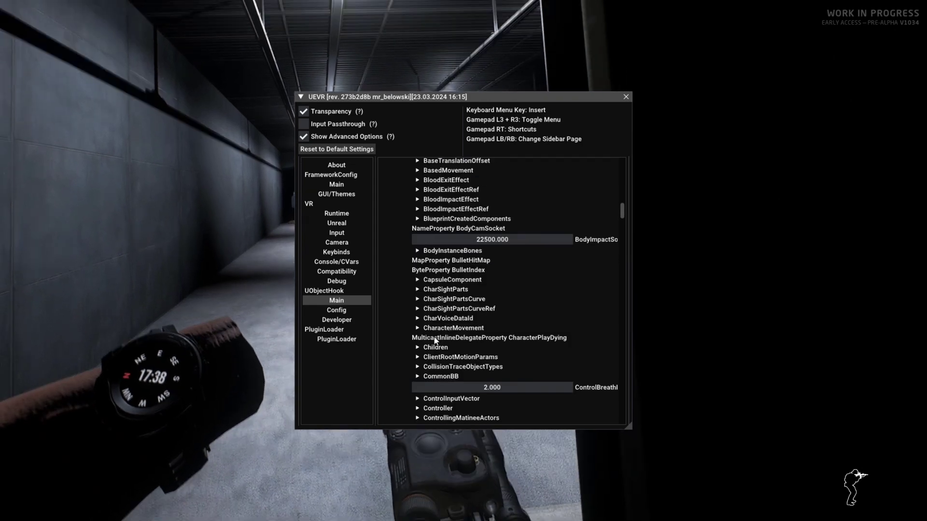
click(436, 348)
scroll(435, 350, down, 5)
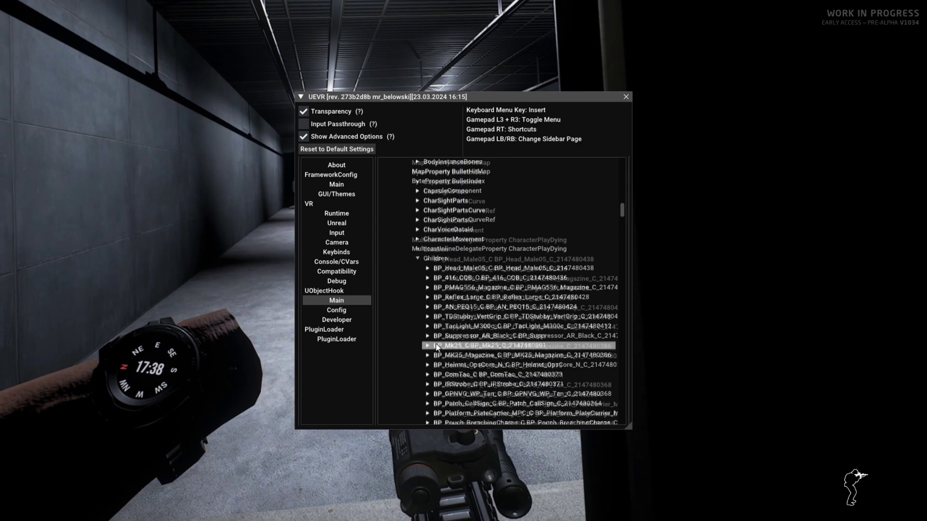
scroll(446, 341, down, 1)
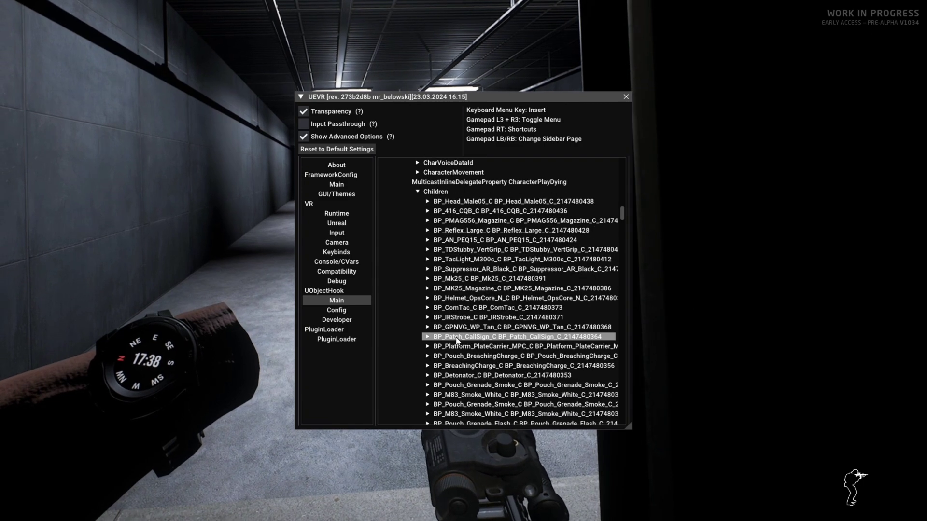
scroll(453, 341, down, 10)
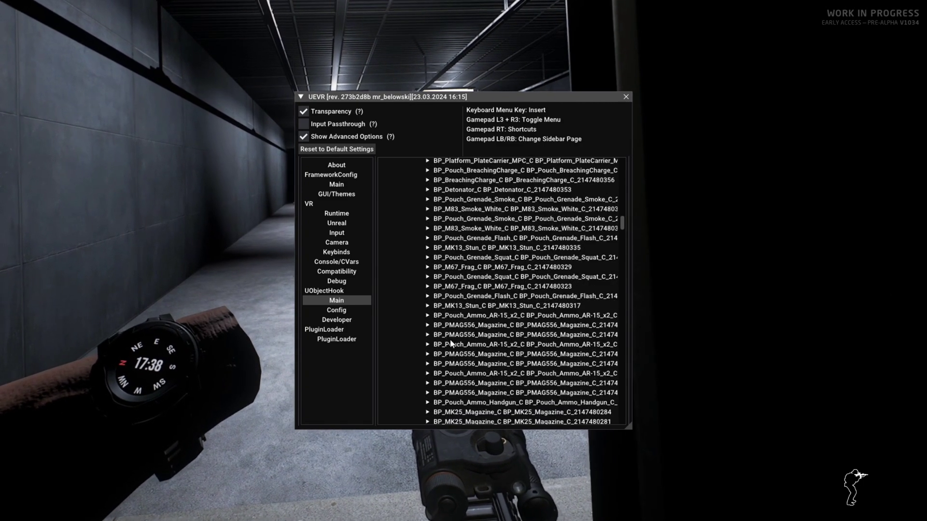
scroll(451, 340, down, 5)
scroll(451, 341, up, 4)
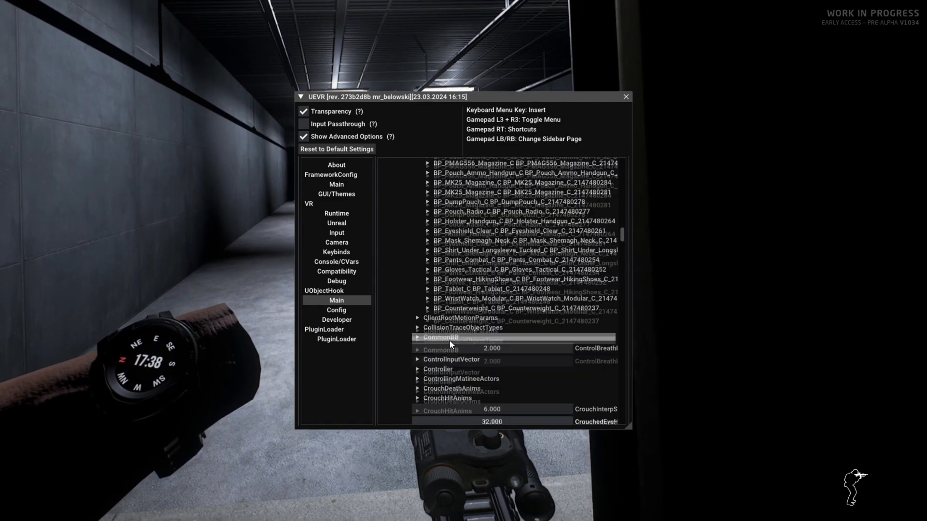
Step: Untick Visible on the wristwatch's StaticMeshComponent S_Watch to hide the case and strap
click(451, 344)
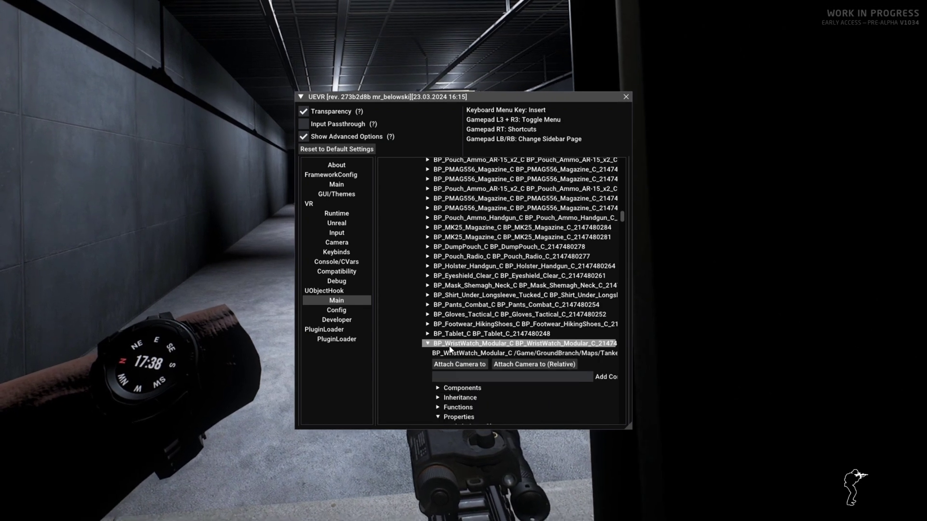
scroll(452, 346, down, 3)
scroll(451, 346, down, 3)
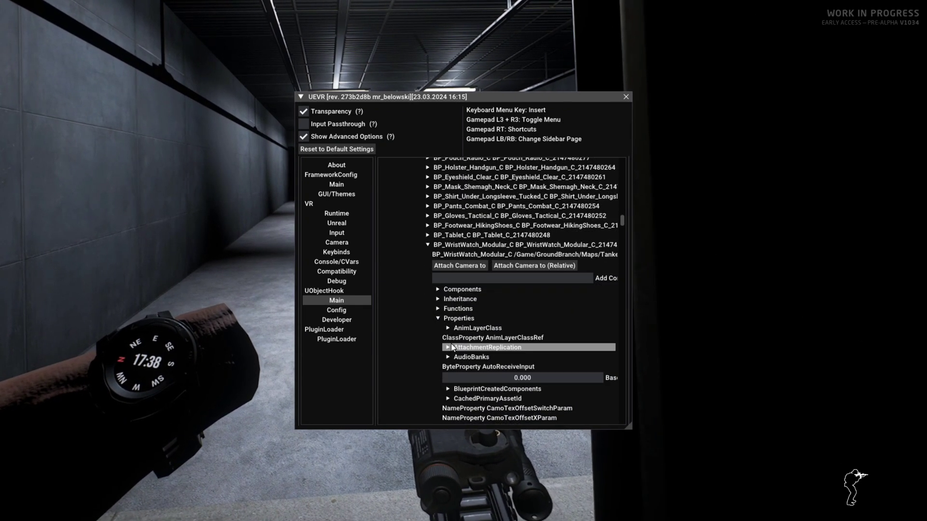
scroll(451, 345, down, 6)
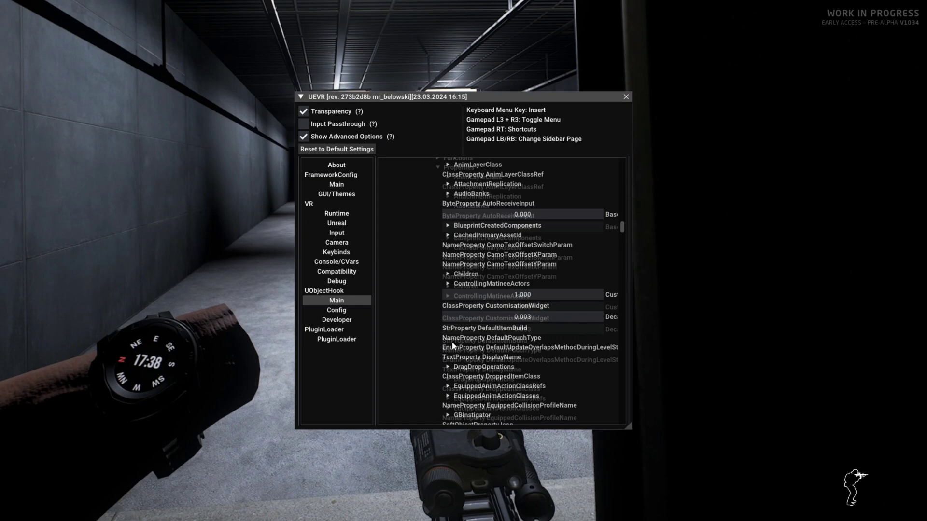
scroll(451, 346, up, 5)
scroll(451, 346, up, 3)
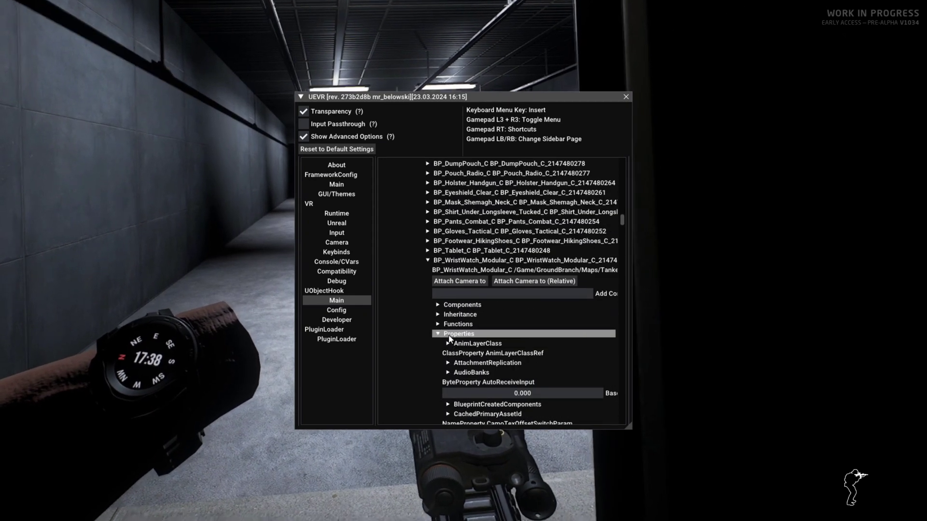
click(449, 305)
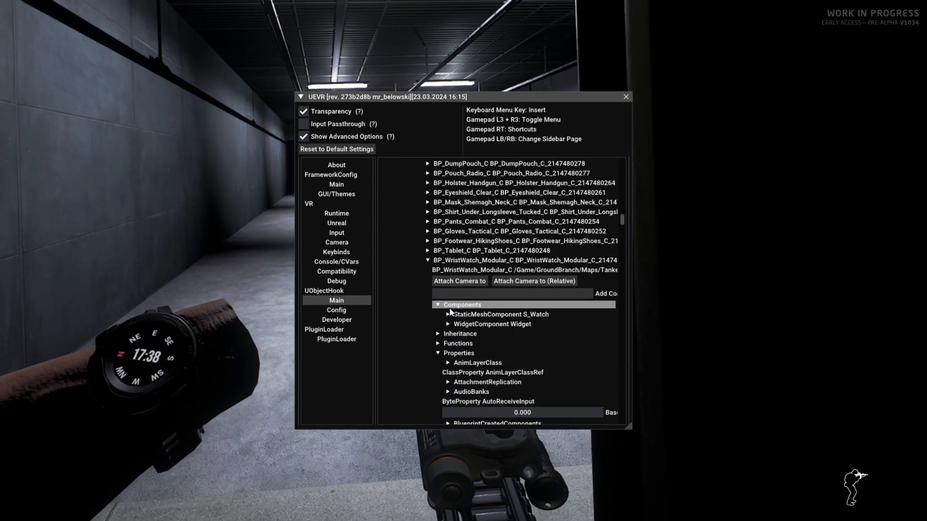
click(449, 315)
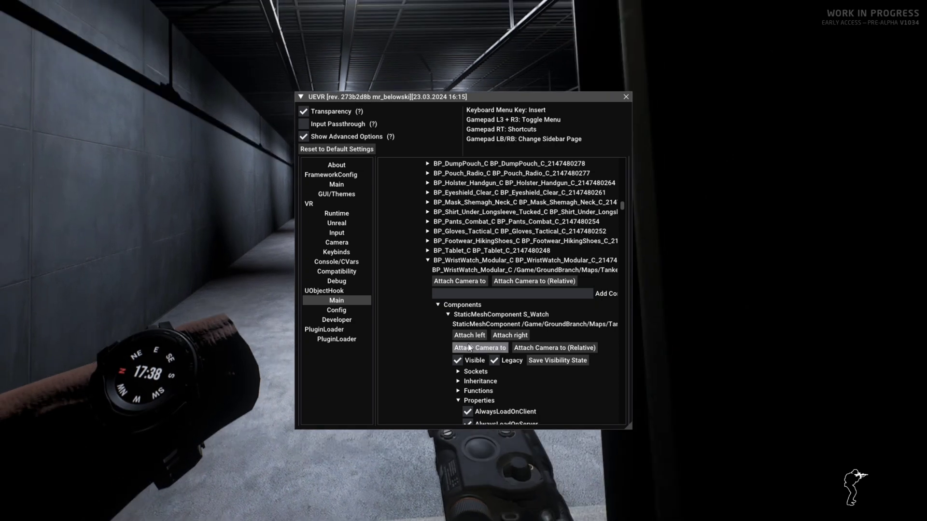
click(458, 360)
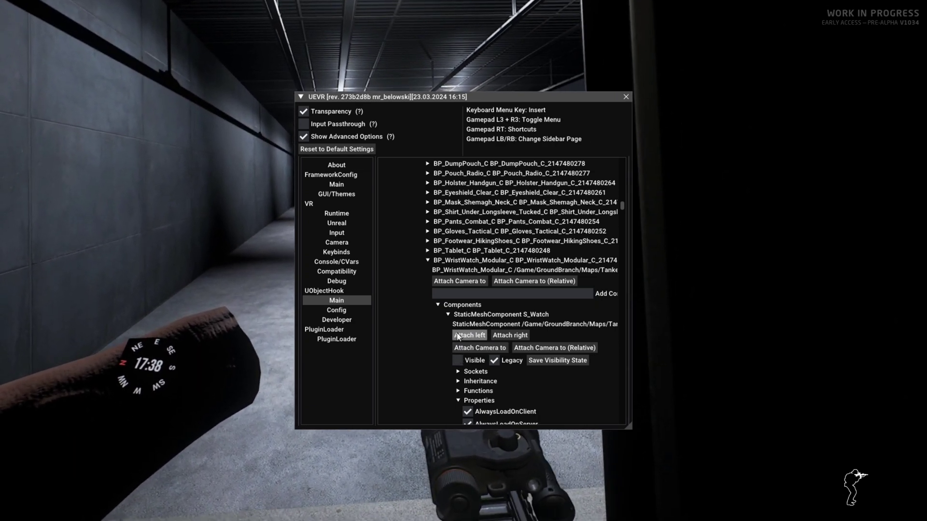
click(446, 314)
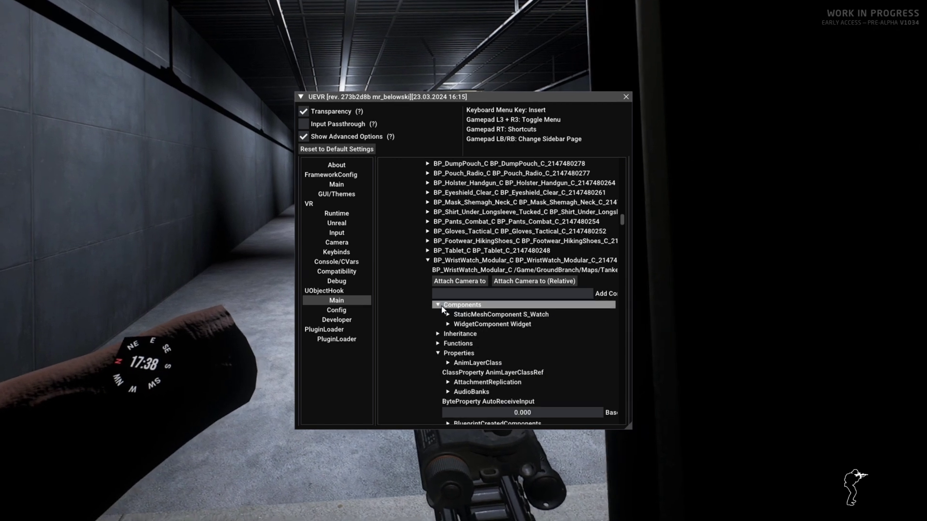
Step: Collapse and re-expand the wristwatch object to list its components again
click(441, 306)
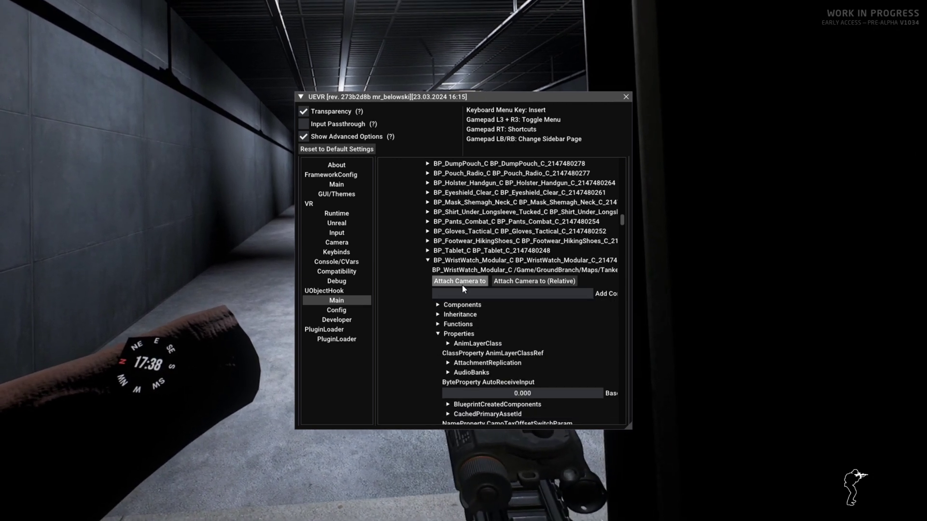
click(431, 261)
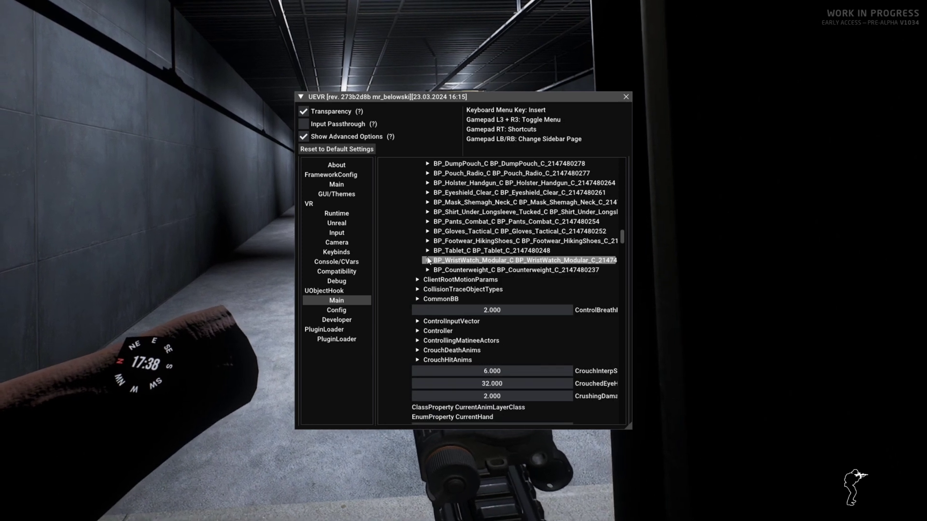
click(428, 261)
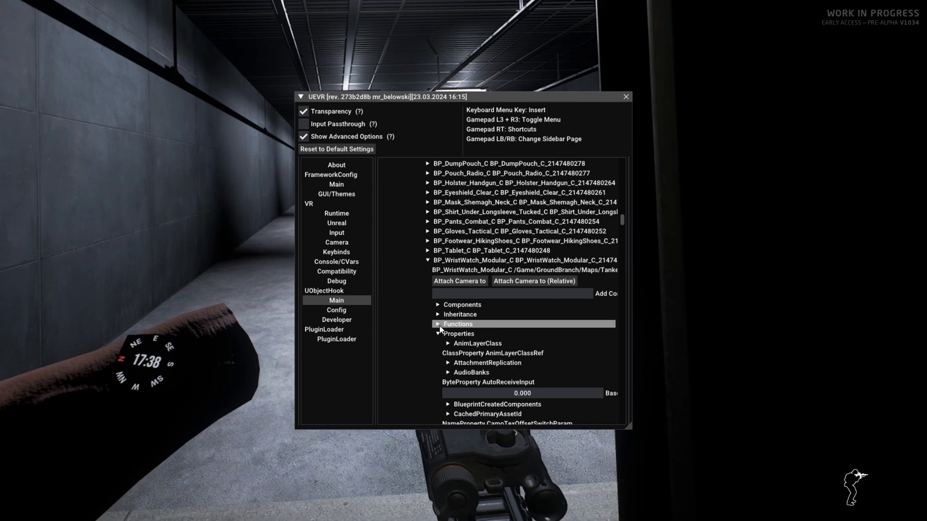
click(439, 305)
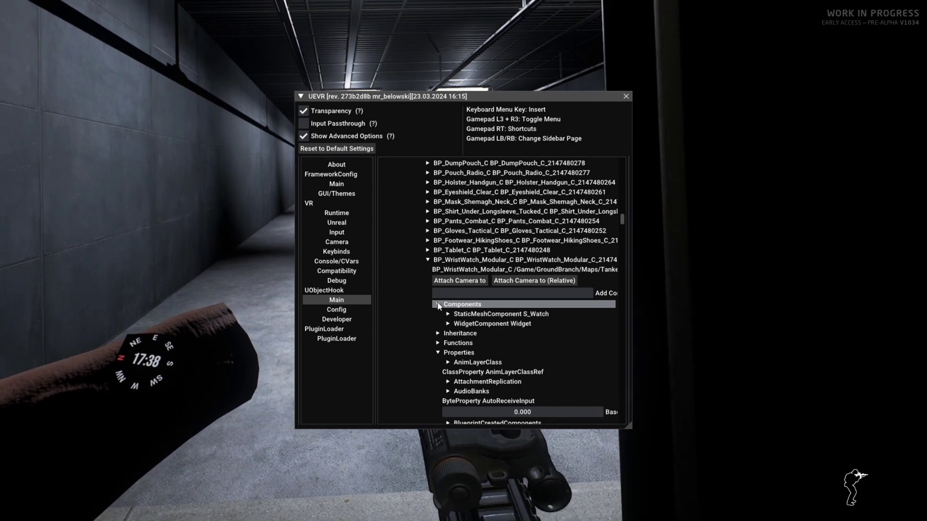
Step: Untick Visible on the watch's WidgetComponent Widget to hide the dial
click(451, 325)
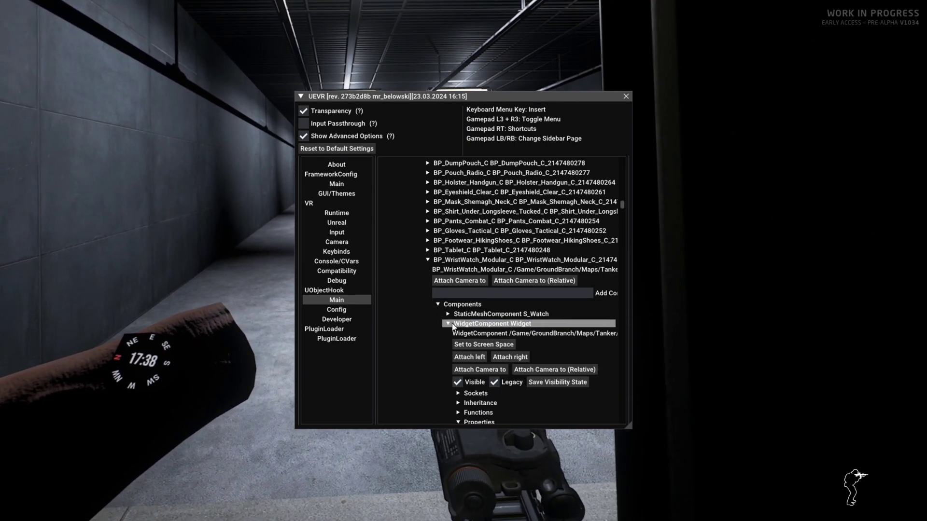
click(458, 381)
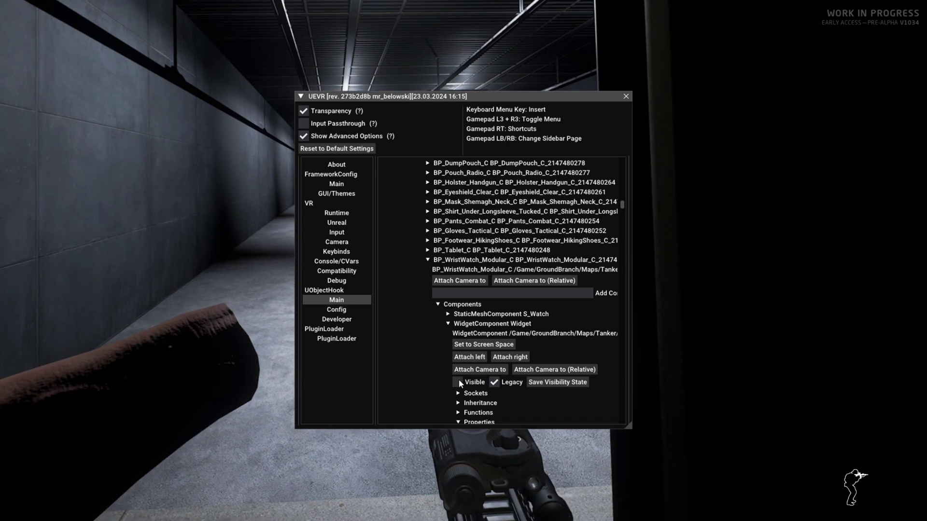
click(450, 314)
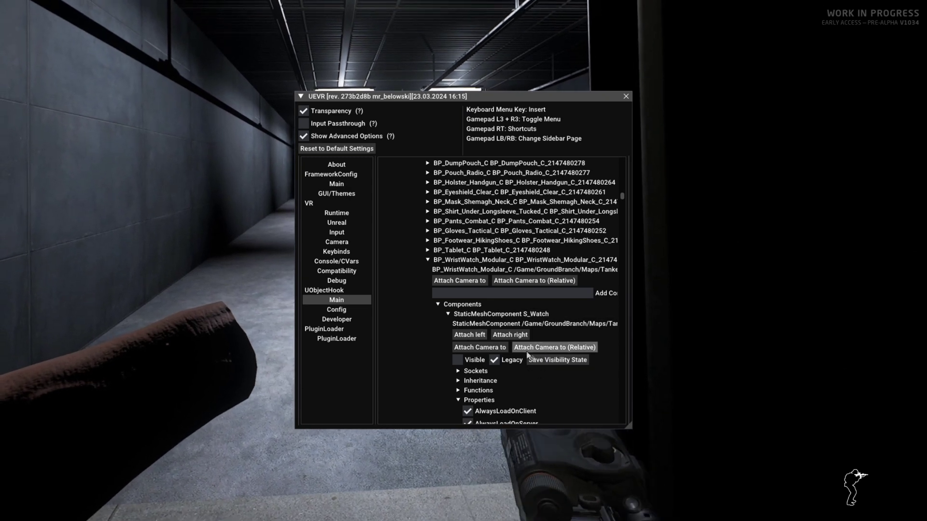
click(466, 315)
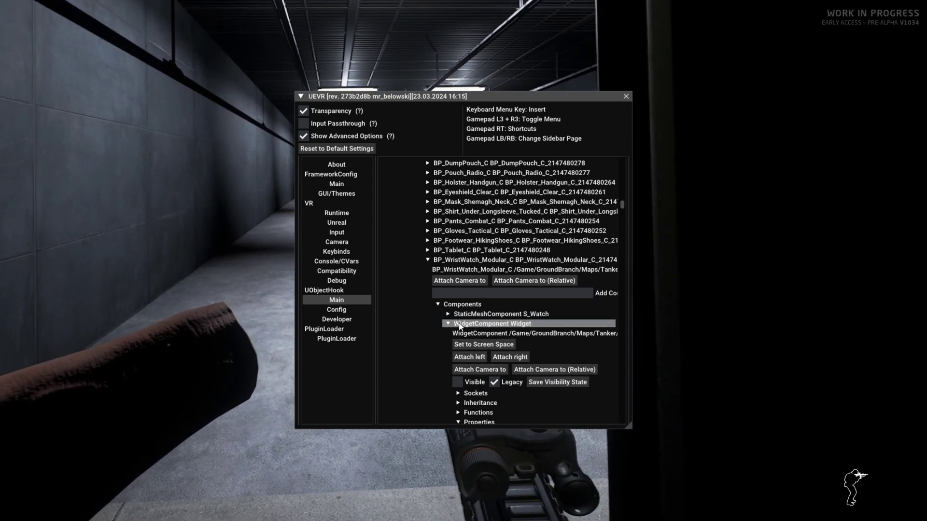
click(466, 324)
click(489, 324)
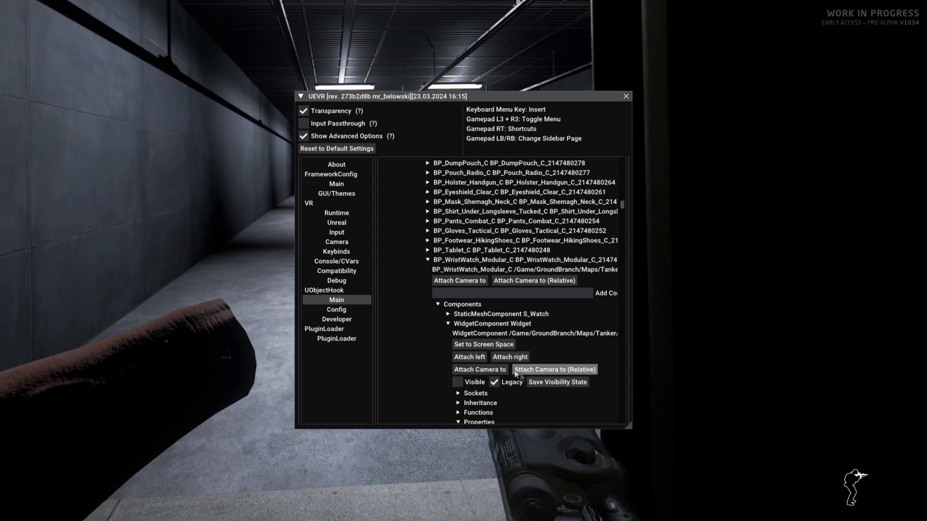
scroll(467, 343, down, 4)
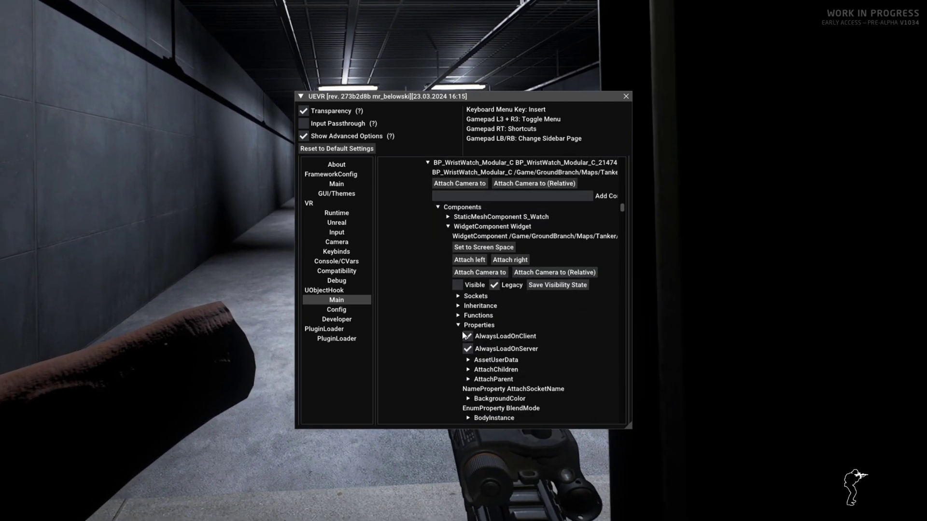
Step: Untick Visible on BP_Head_Male05_C's SkeletalMeshComponent ArmsMeshComp to hide the arms
scroll(464, 336, up, 10)
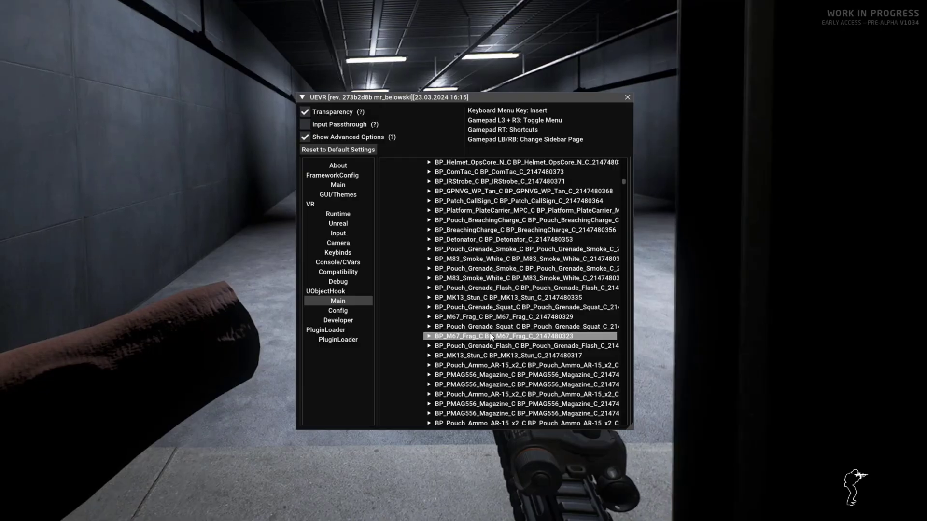
scroll(487, 336, up, 3)
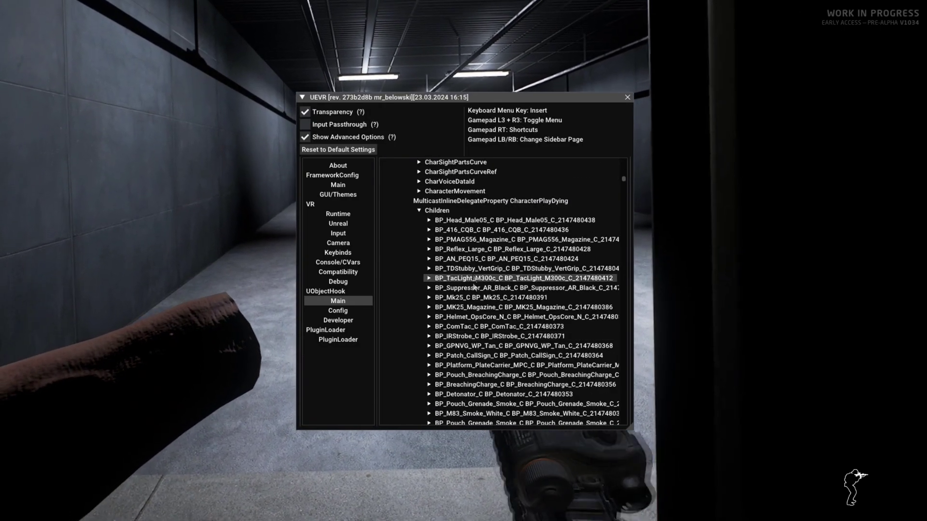
click(471, 220)
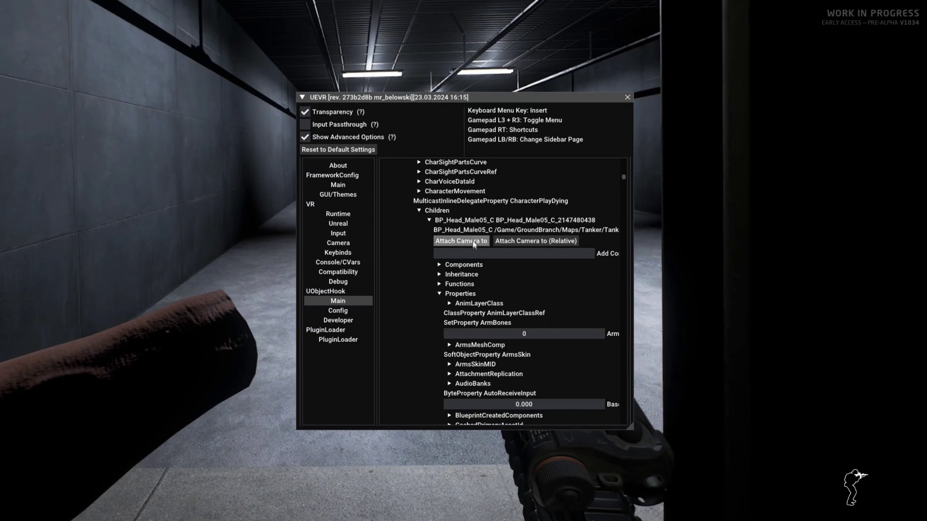
click(474, 266)
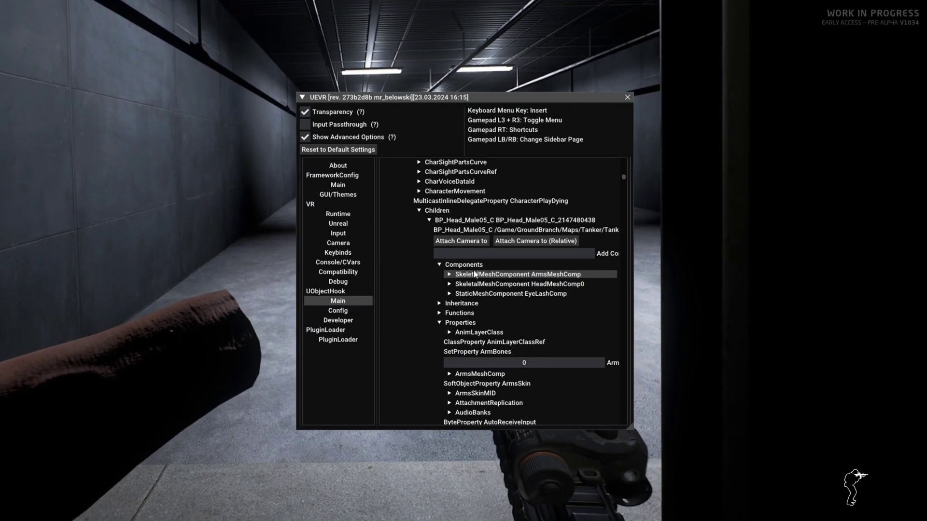
click(473, 275)
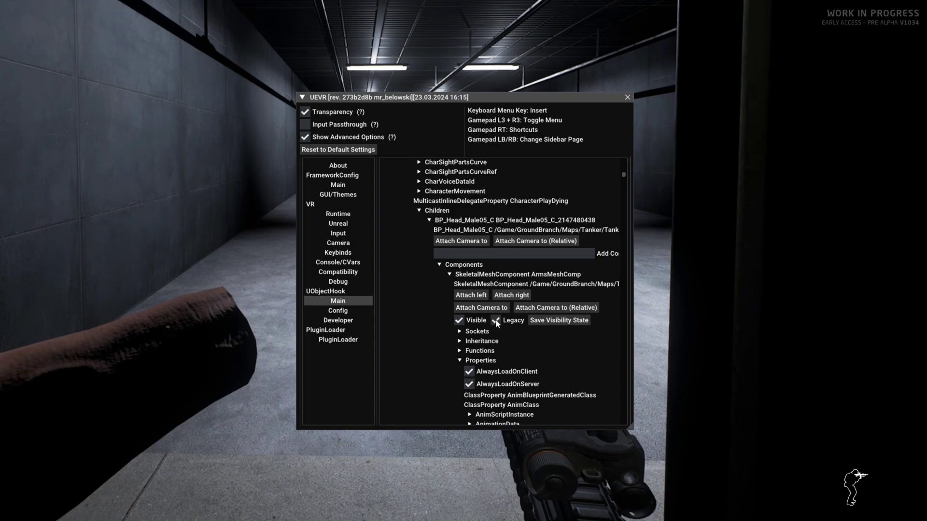
click(495, 319)
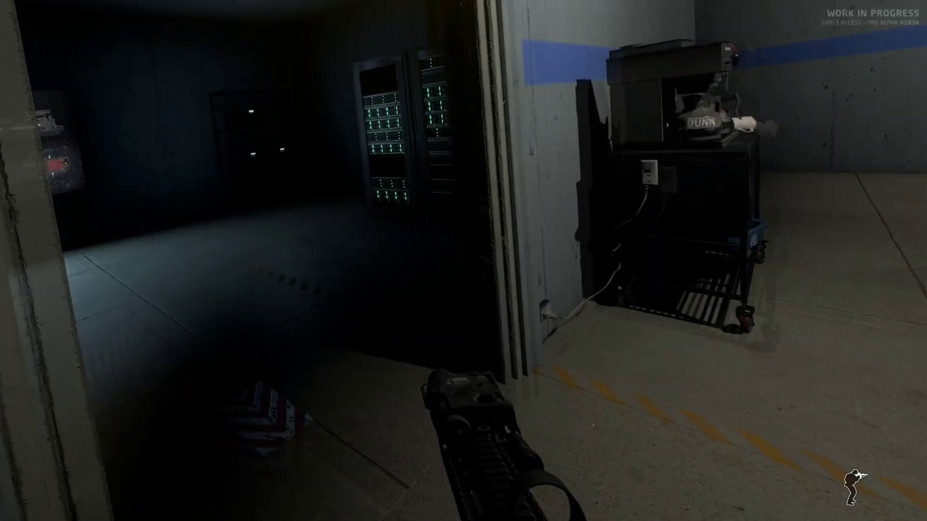
Step: Walk up to the briefing screen's tanker map, showing the STERN area at 0/8
key(w)
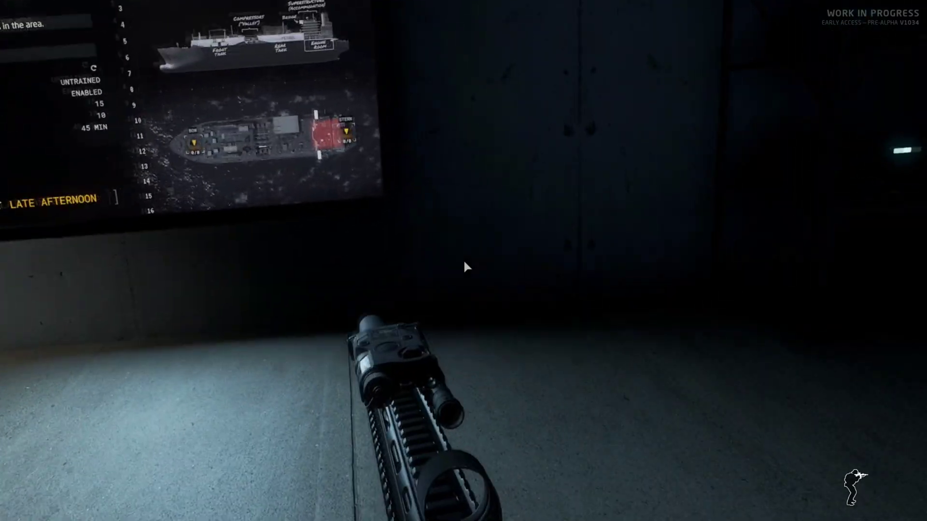
key(w)
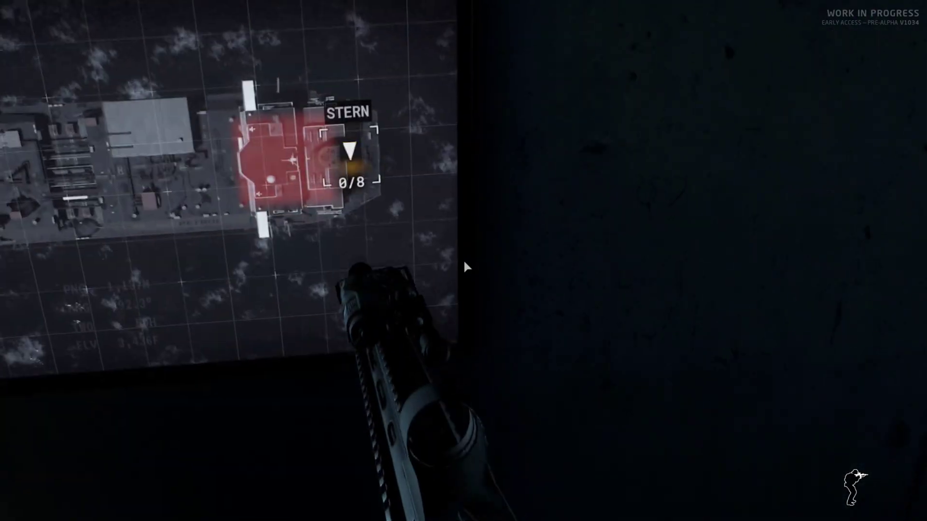